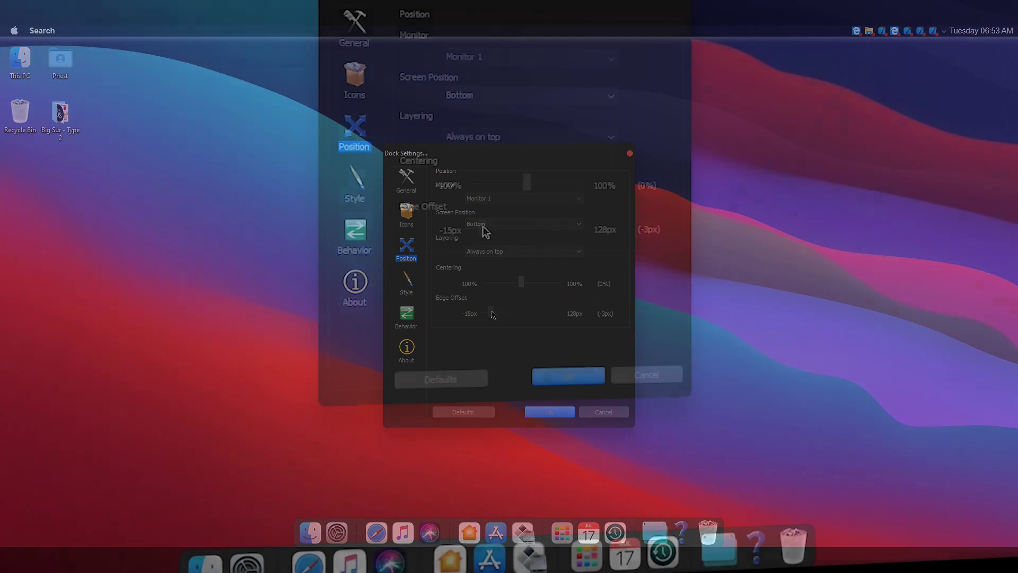
- Try raising the dock's edge offset to 55 px and lower it again
drag(494, 313, 521, 313)
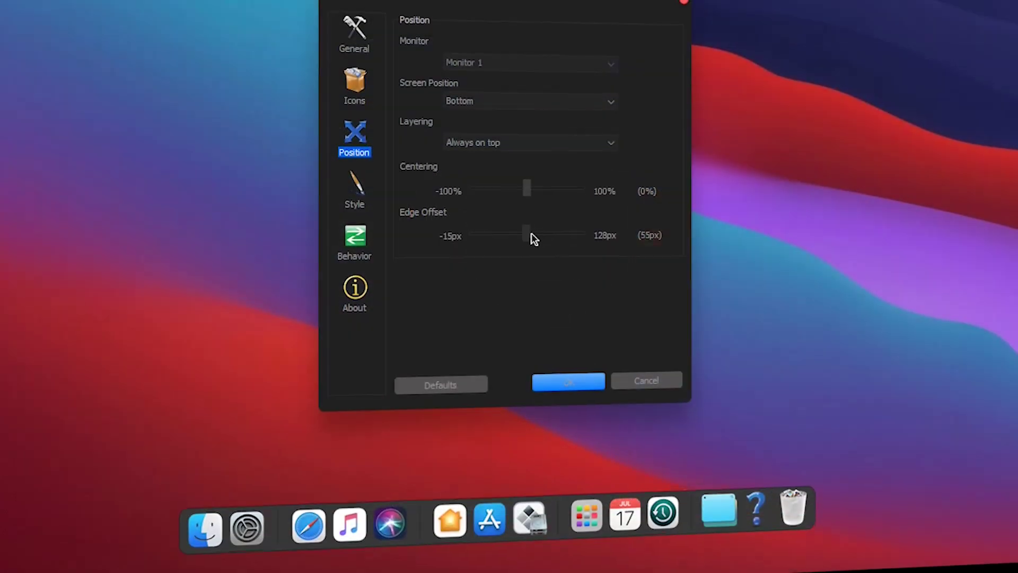
drag(538, 238, 502, 238)
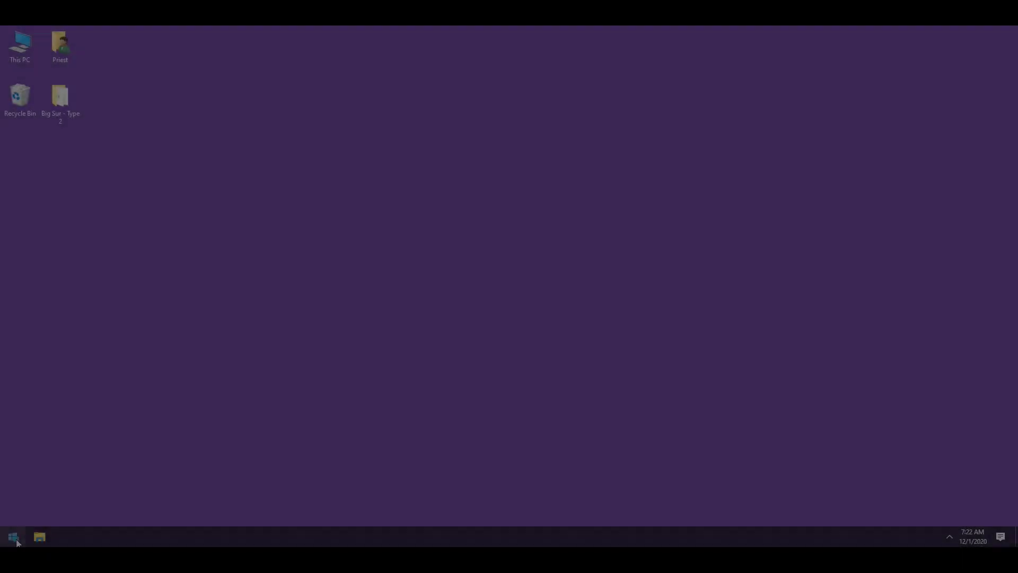
- Open the restore point settings from a search for "restore" and turn on system protection for Local Disk (C:)
key(super)
text(restore)
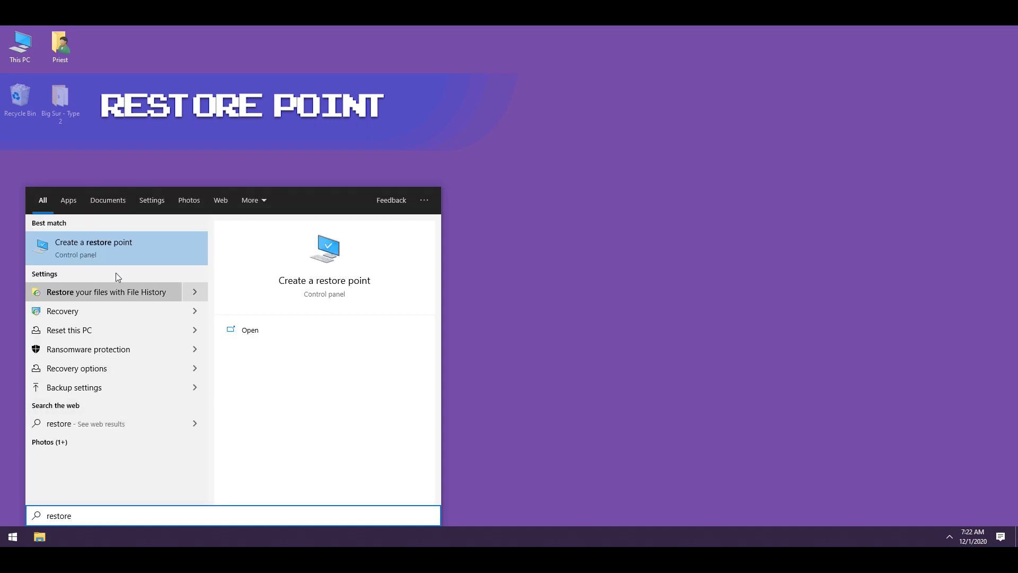
click(108, 247)
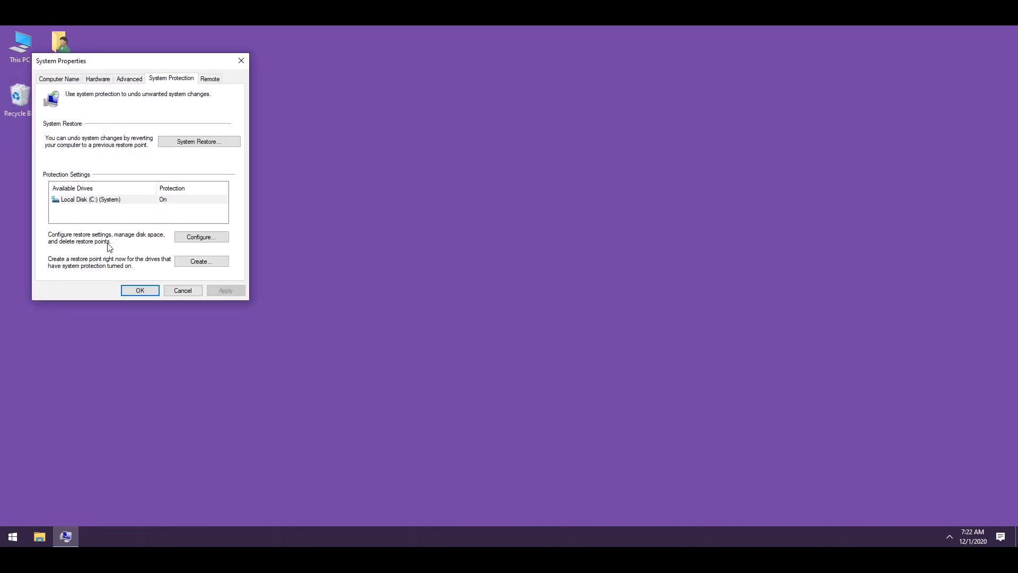
click(205, 237)
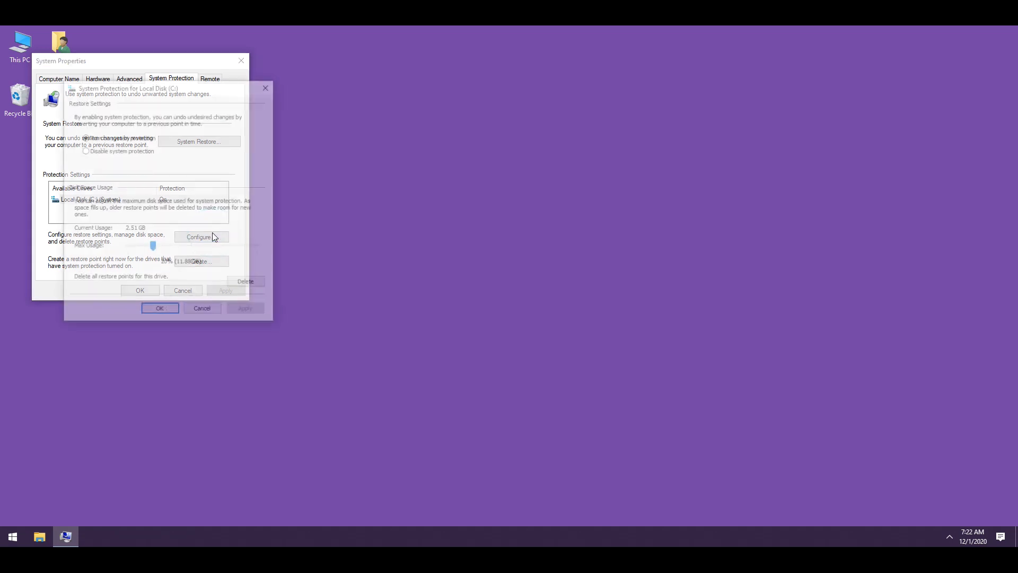
click(98, 138)
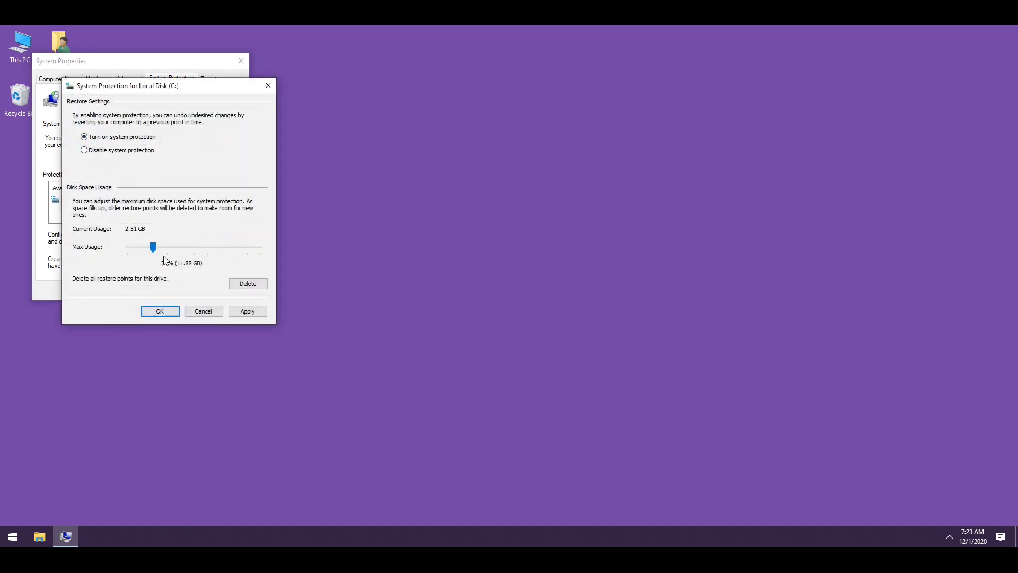
click(159, 311)
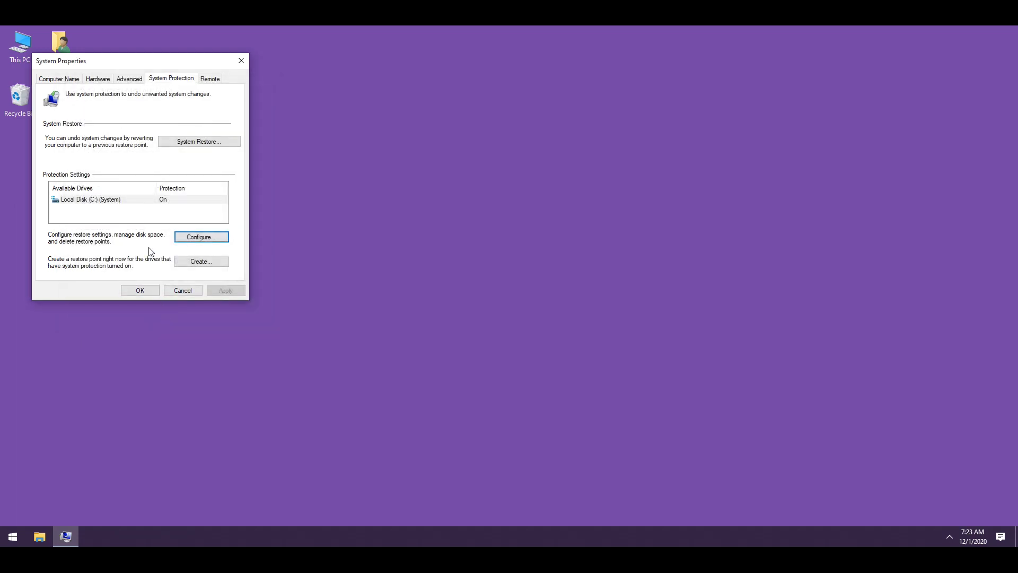
- Create a system restore point described as "Safe point 2"
click(187, 262)
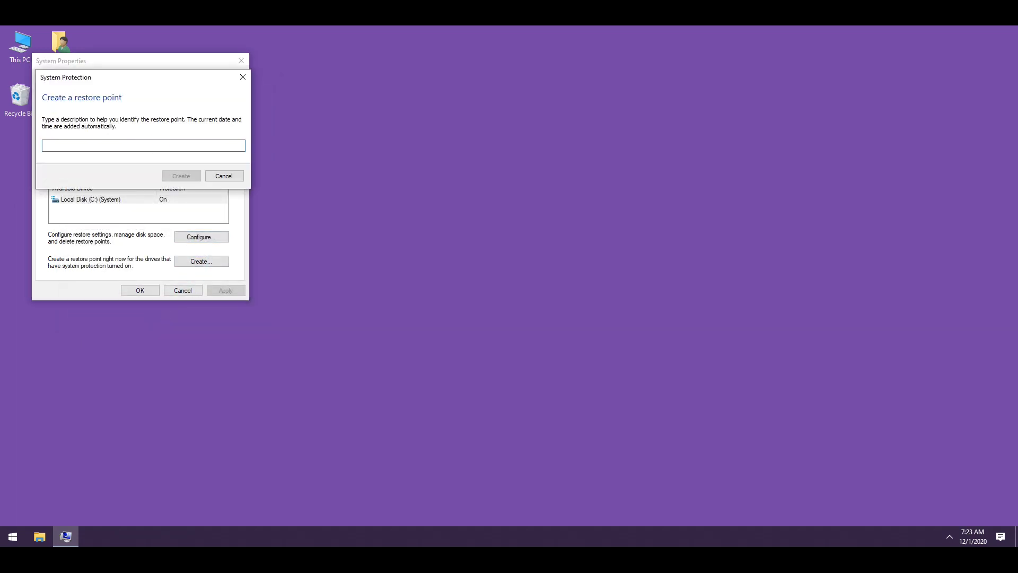
text(Sf)
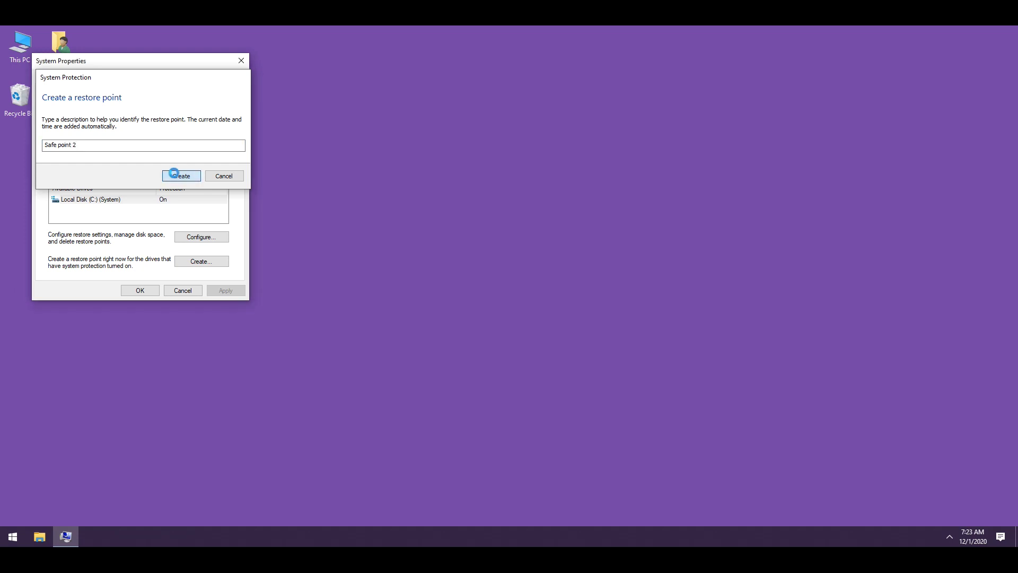
click(175, 175)
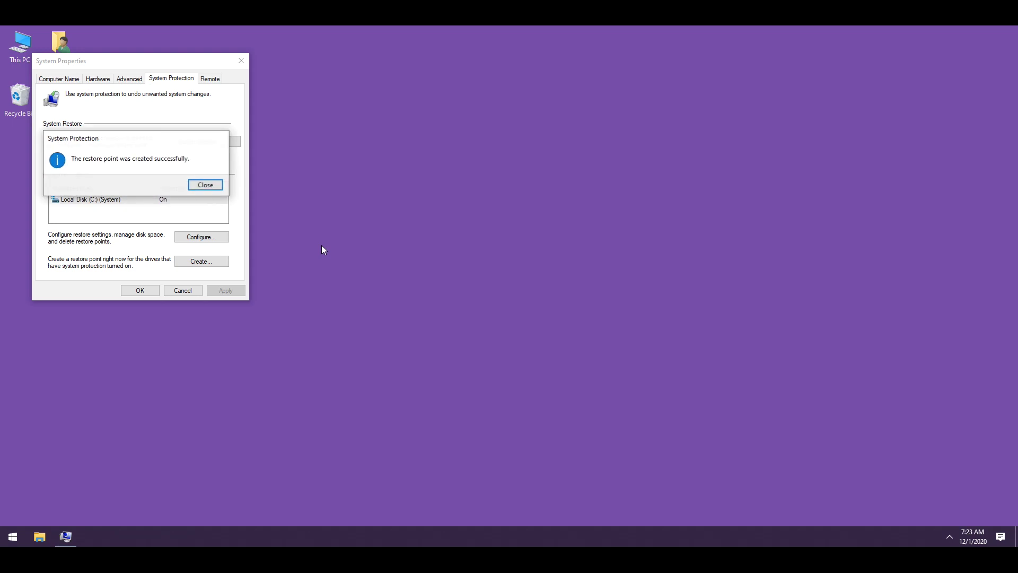
click(218, 184)
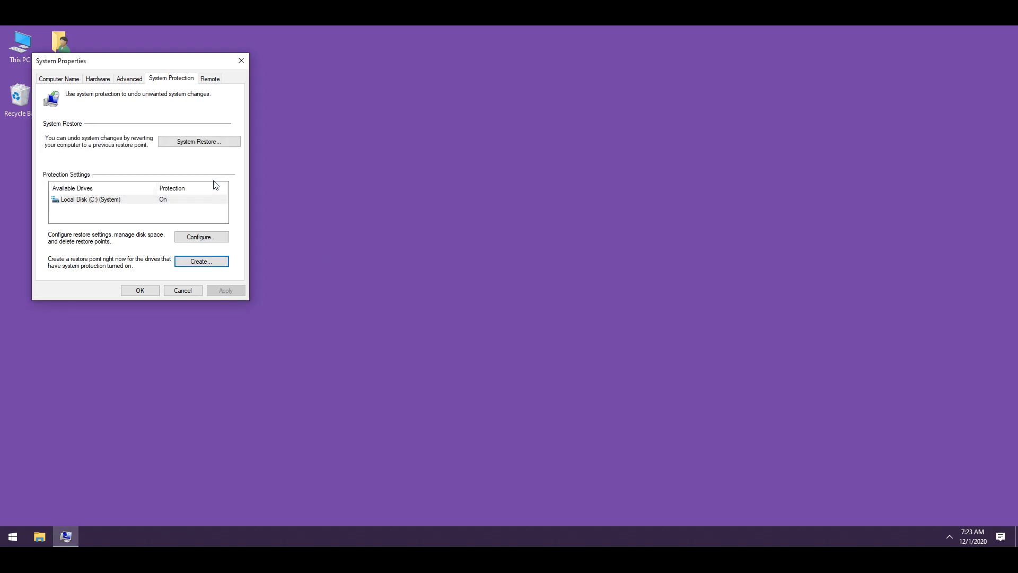
- Check System Restore's list of available restore points without restoring, and close the System Properties
click(205, 141)
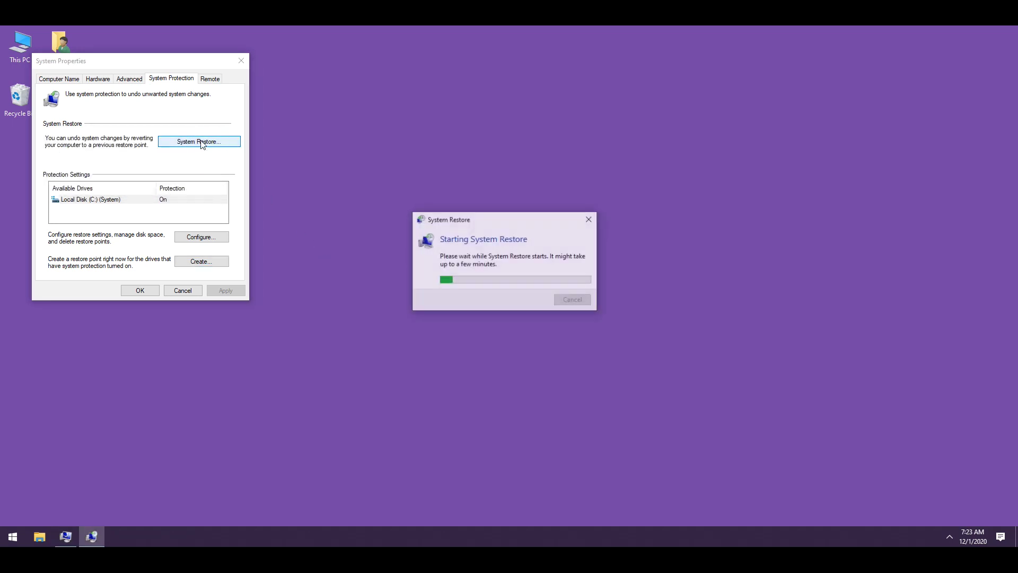
click(479, 365)
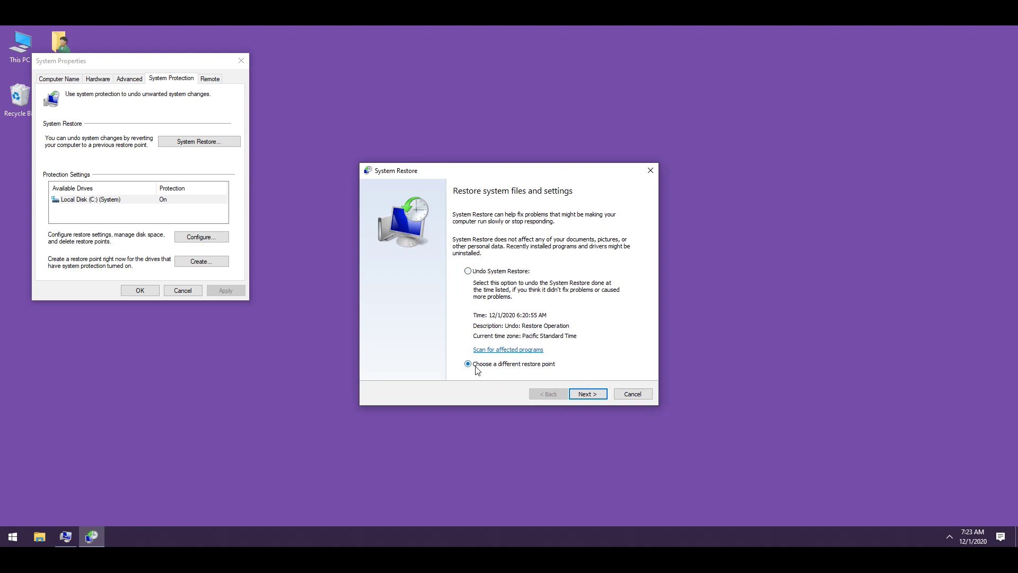
click(594, 398)
click(468, 259)
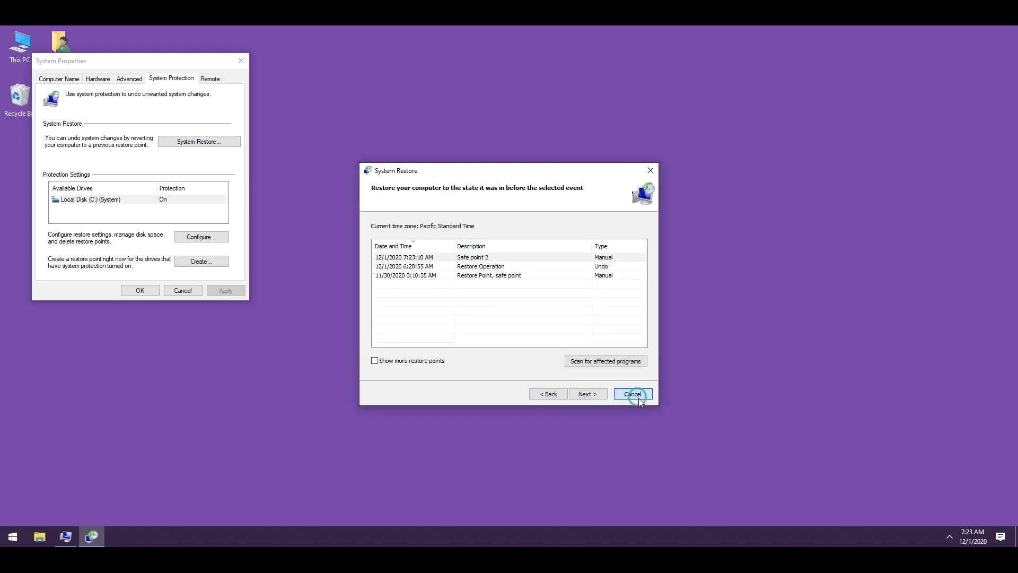
click(638, 396)
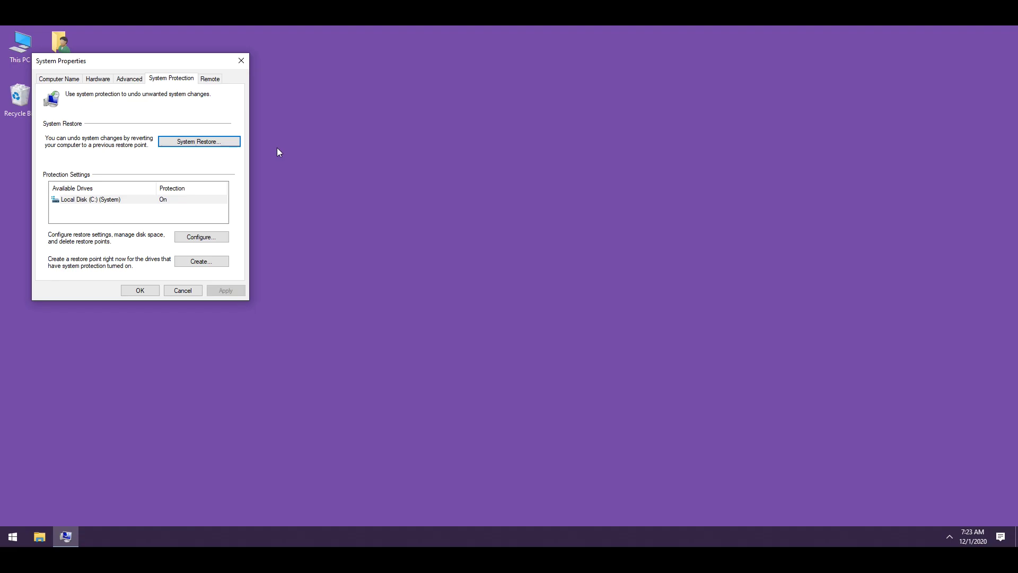
click(242, 61)
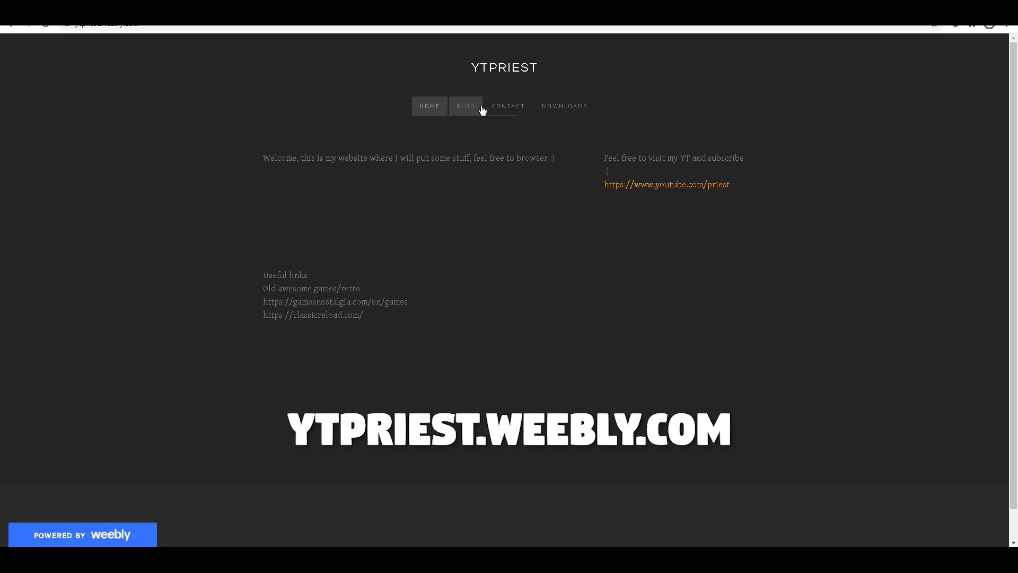
- Browse the blog posts on the ytpriest.weebly.com website
click(456, 104)
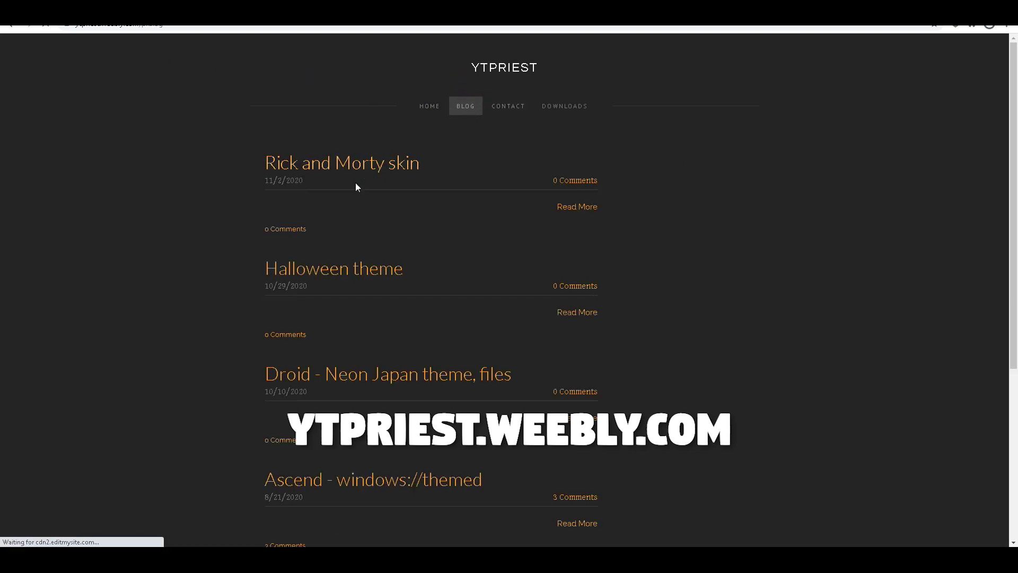
scroll(229, 159, down, 8)
scroll(233, 175, up, 8)
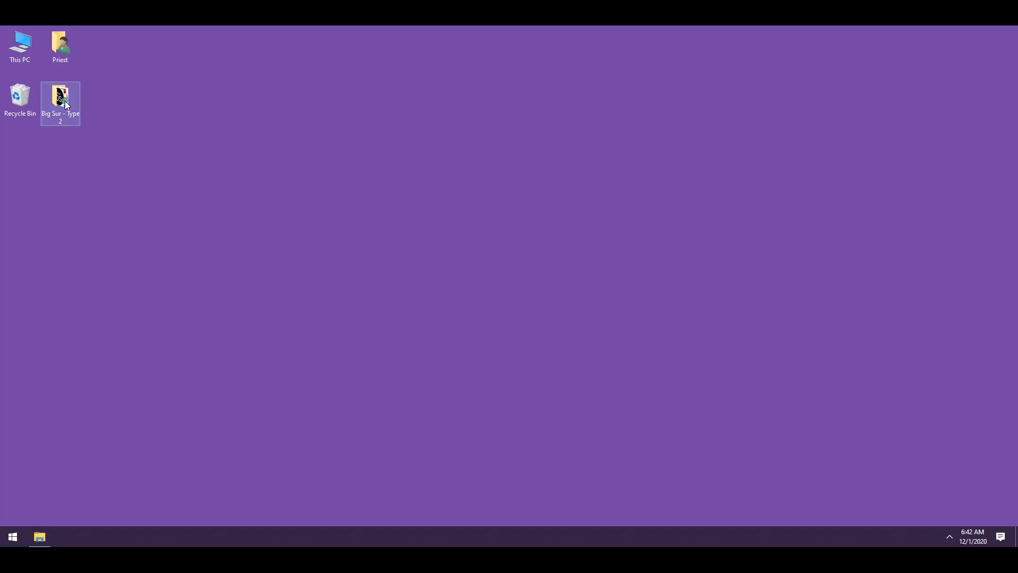
- Run the SkinPack macOS Big Sur Dark installer from the desktop folder Big Sur - Type 2 and allow it to make changes
double_click(65, 105)
click(353, 226)
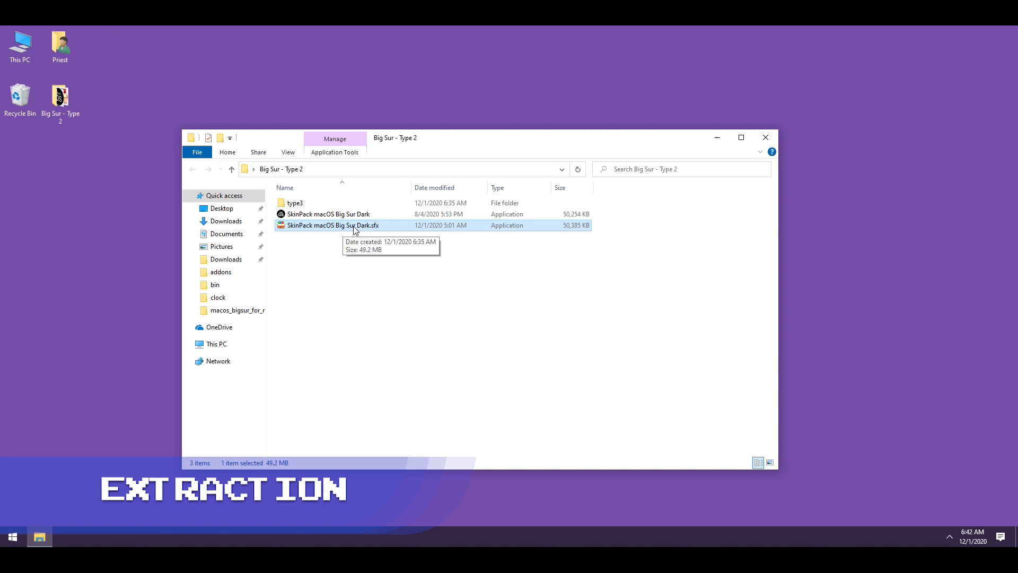
click(364, 246)
click(332, 214)
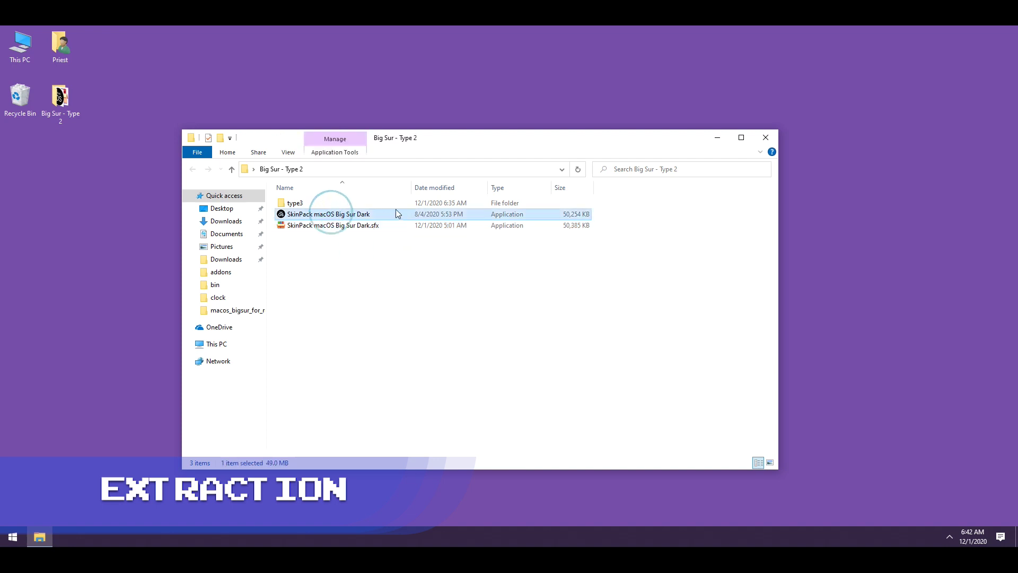
click(336, 226)
double_click(345, 214)
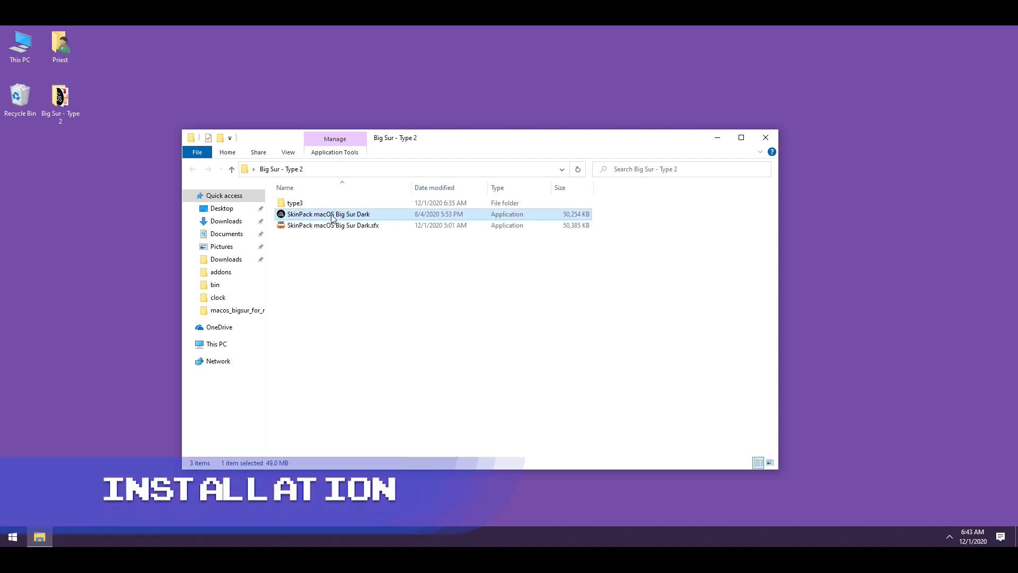
click(331, 215)
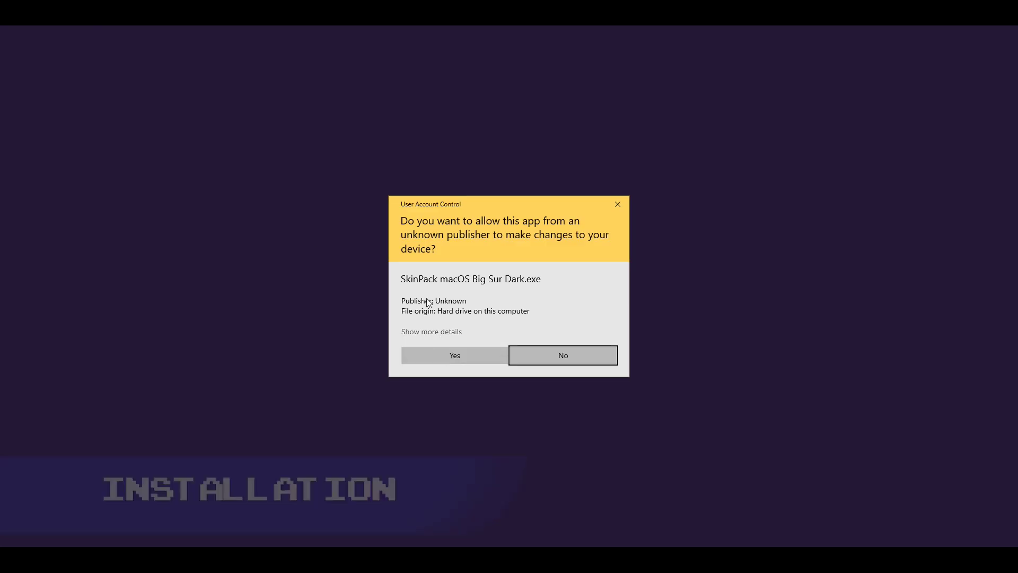
click(443, 357)
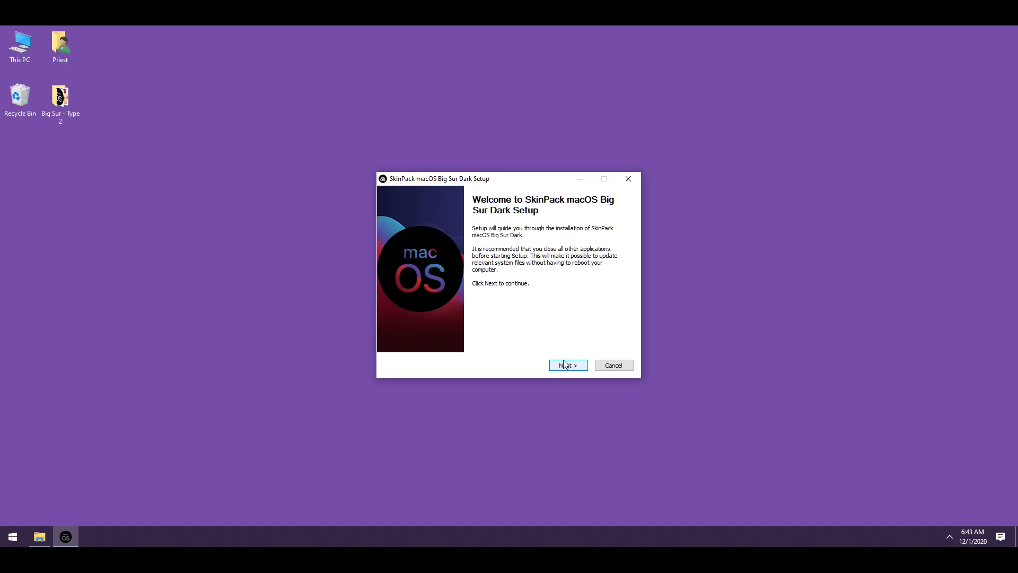
- Accept the setup's licence agreement and start the installation with all components, from UXTheme to Switcher, included
click(565, 366)
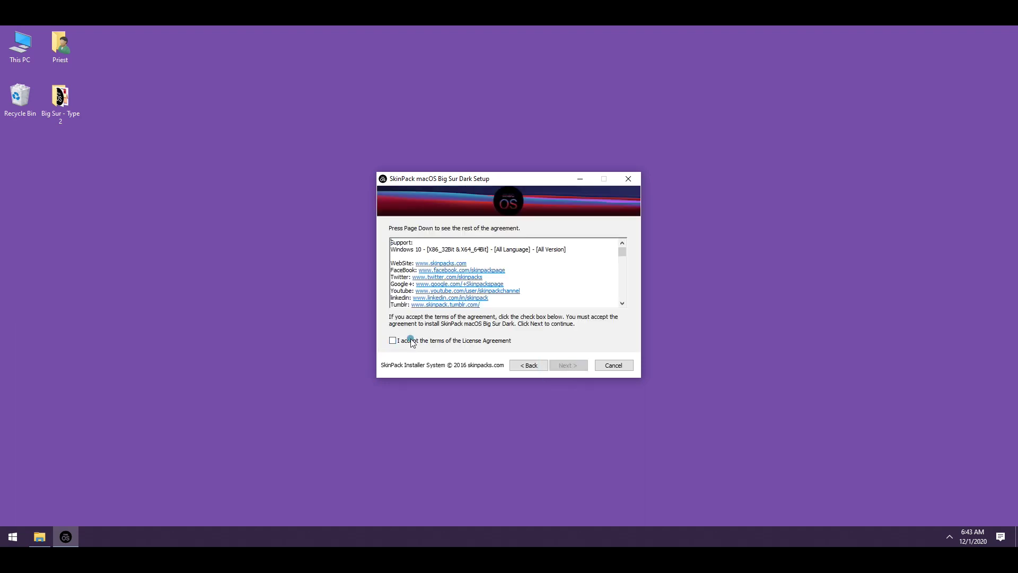
click(411, 340)
click(569, 367)
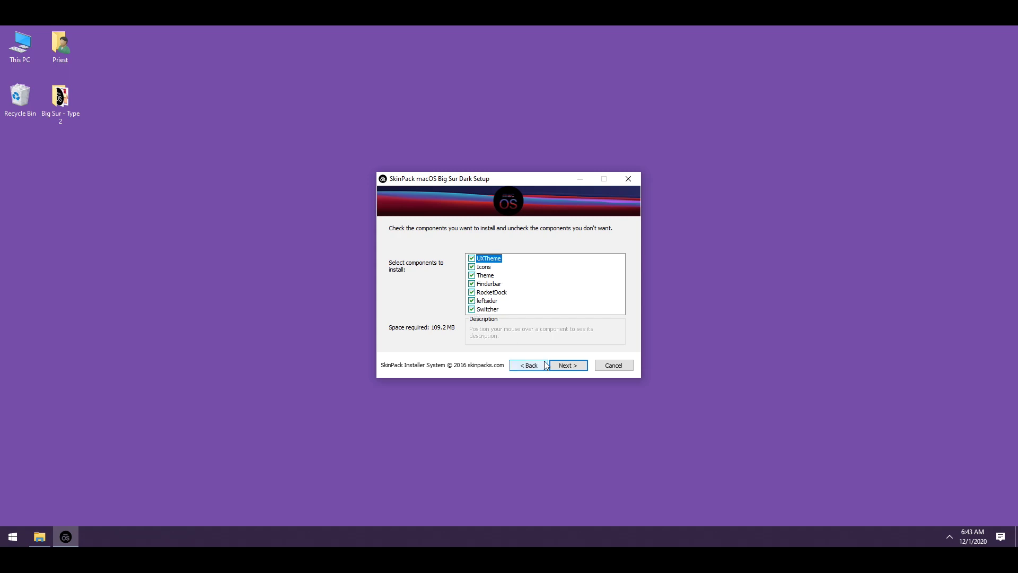
click(567, 366)
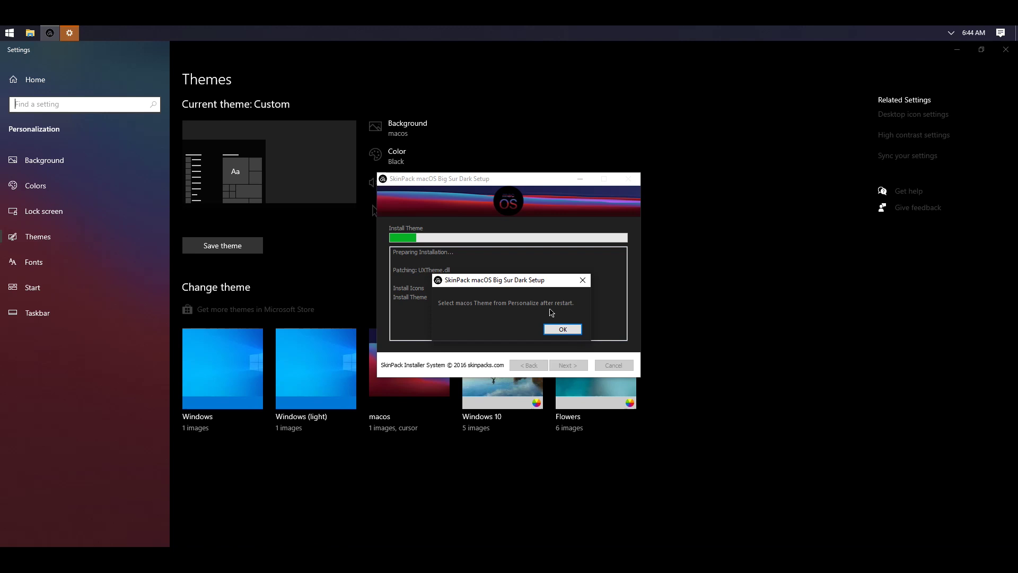
- Acknowledge the theme selection notice and finish the skin pack setup with an immediate reboot
click(564, 330)
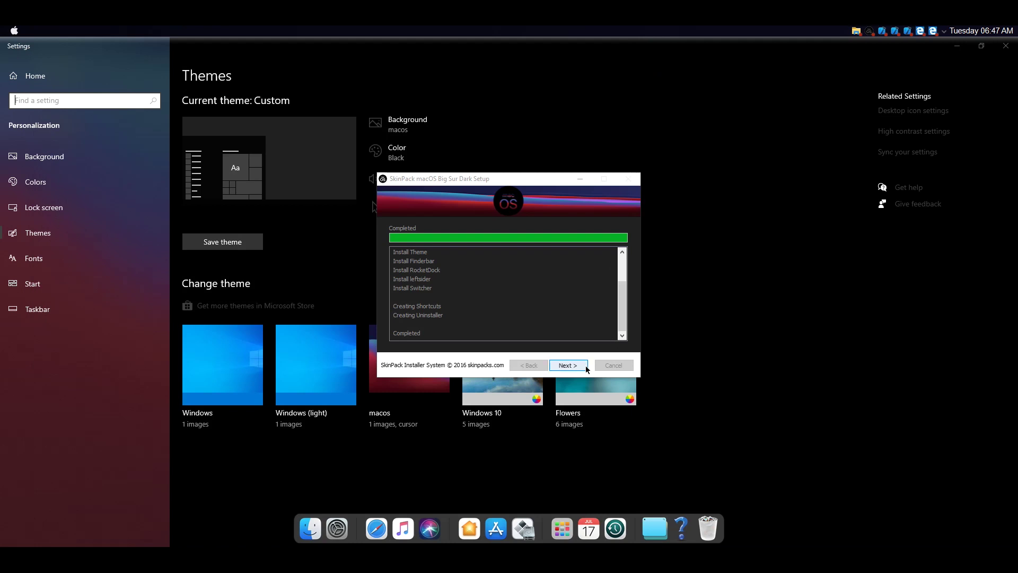
click(585, 367)
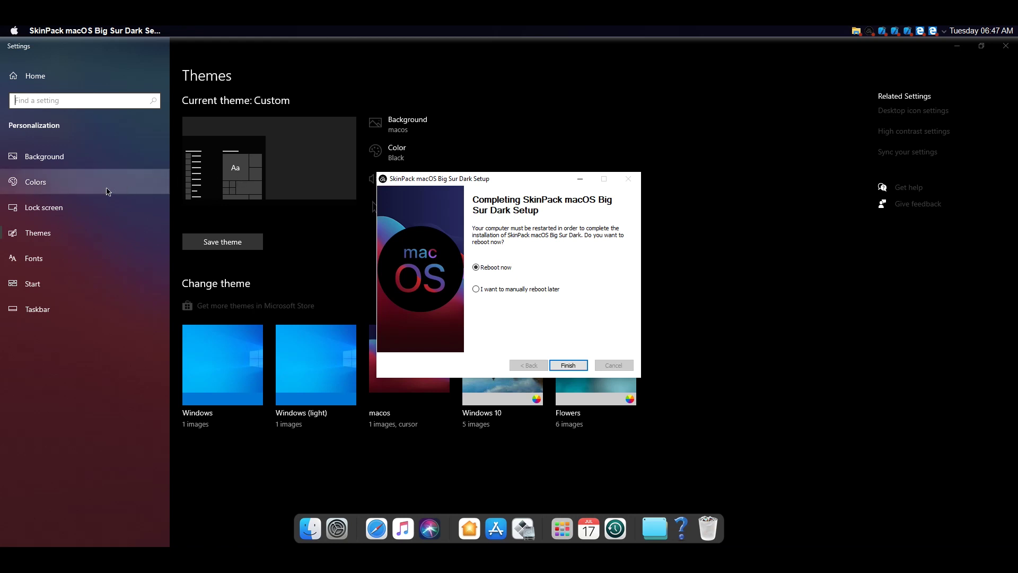
click(567, 366)
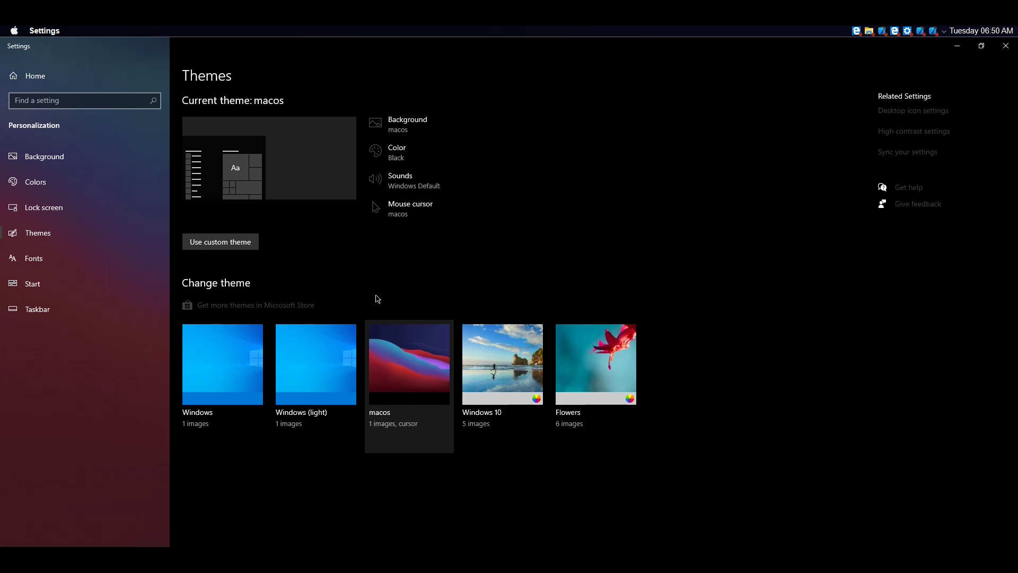
- Close the theme settings and open the icon options in the dock's settings
click(1006, 46)
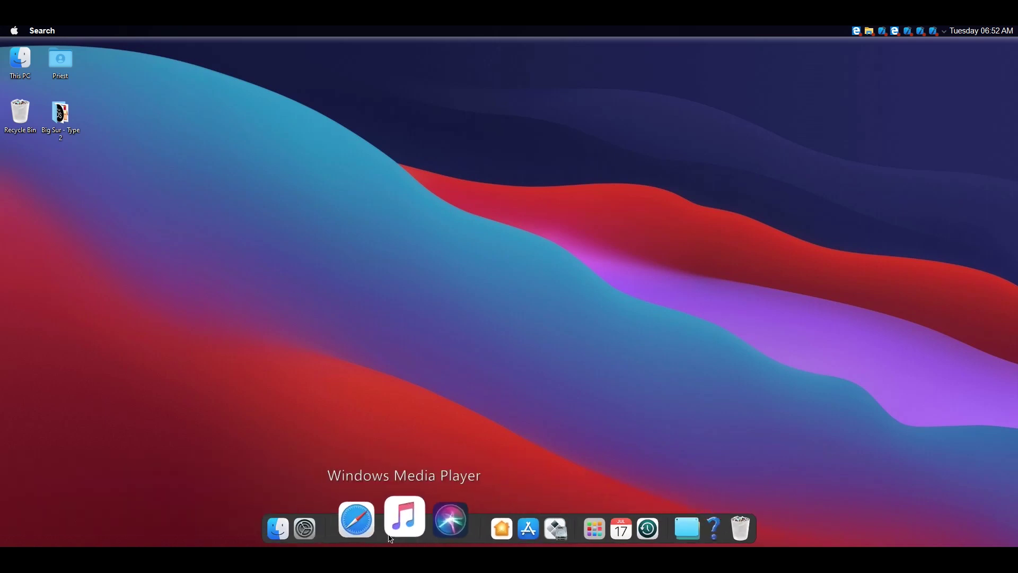
right_click(657, 528)
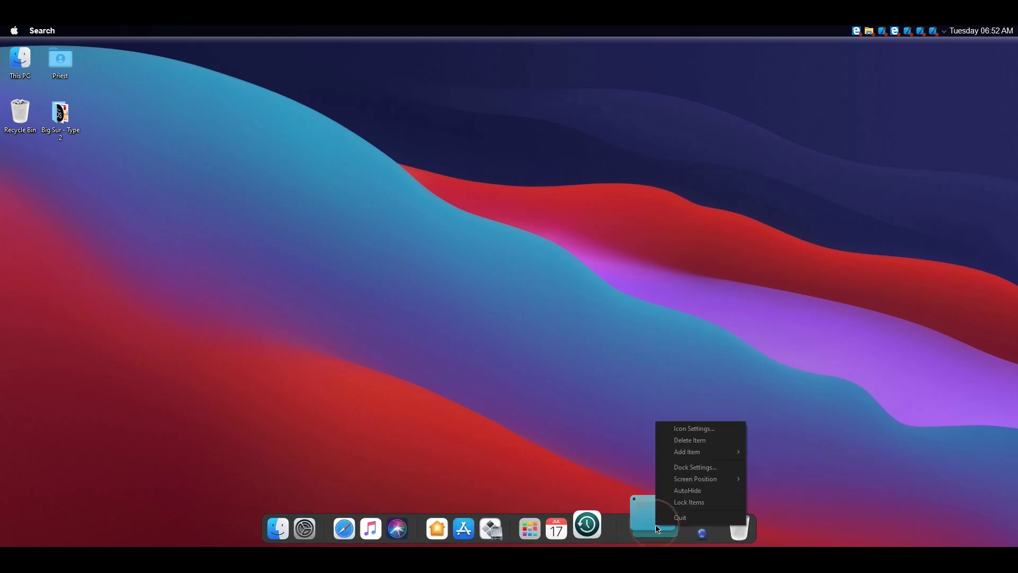
click(686, 466)
click(336, 212)
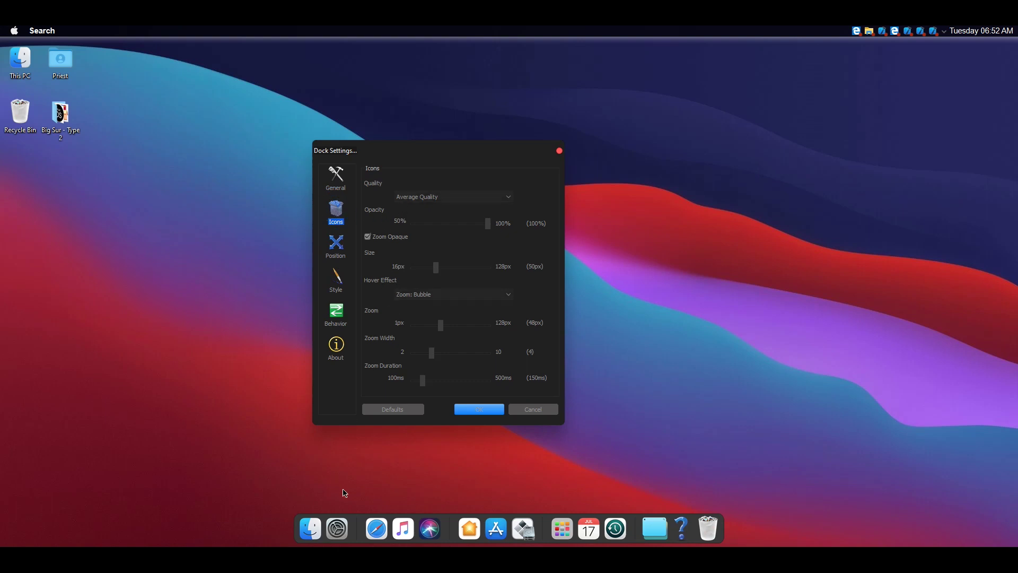
- Try the Zoom: Plateau hover effect for the dock icons and change it to Zoom: Flat
click(424, 294)
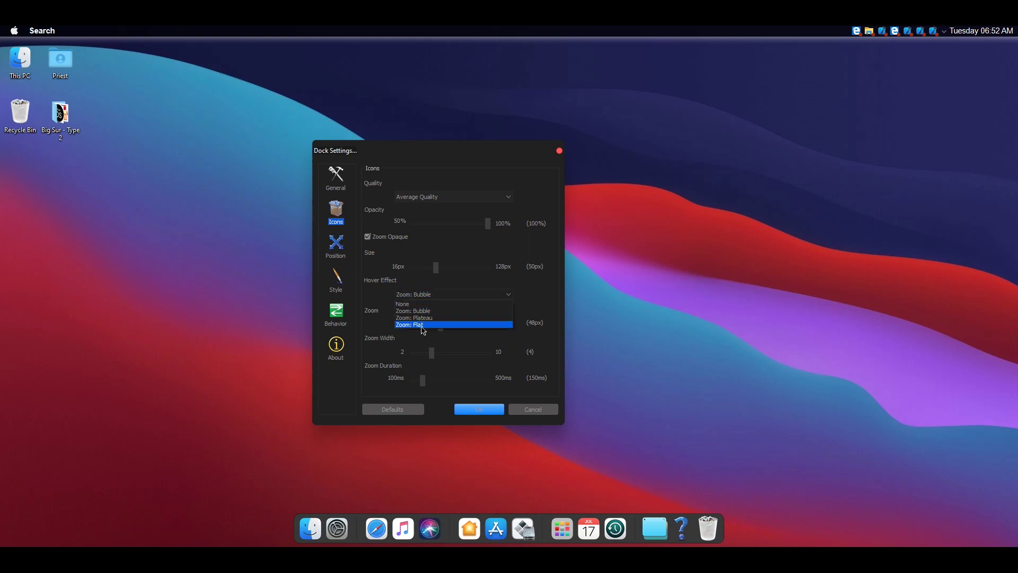
click(422, 318)
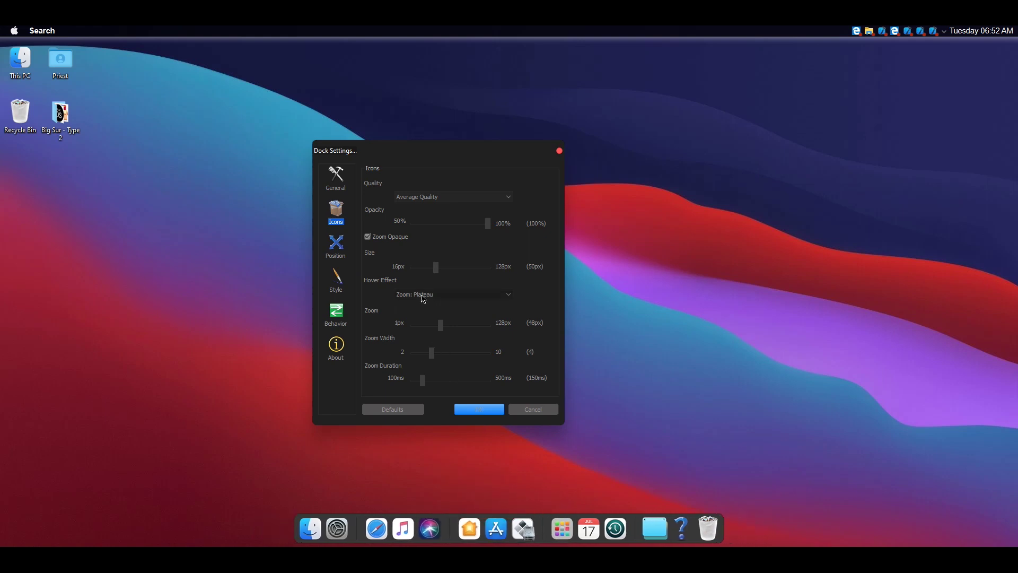
click(422, 299)
click(423, 324)
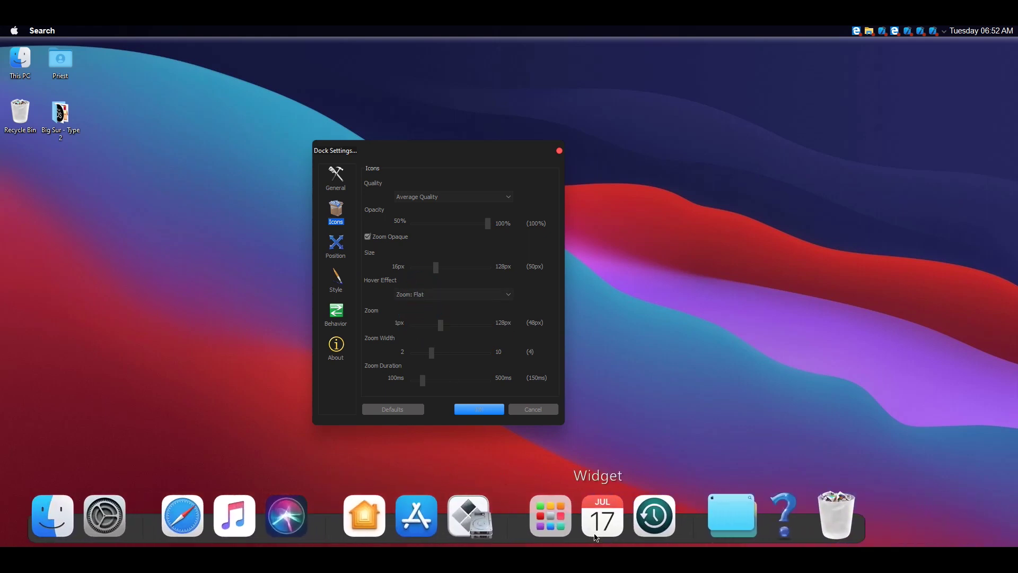
- Set the dock icons' hover effect to Zoom: Bubble, reduce the zoom size, and raise the zoom width and duration to their maximum
click(424, 295)
click(424, 311)
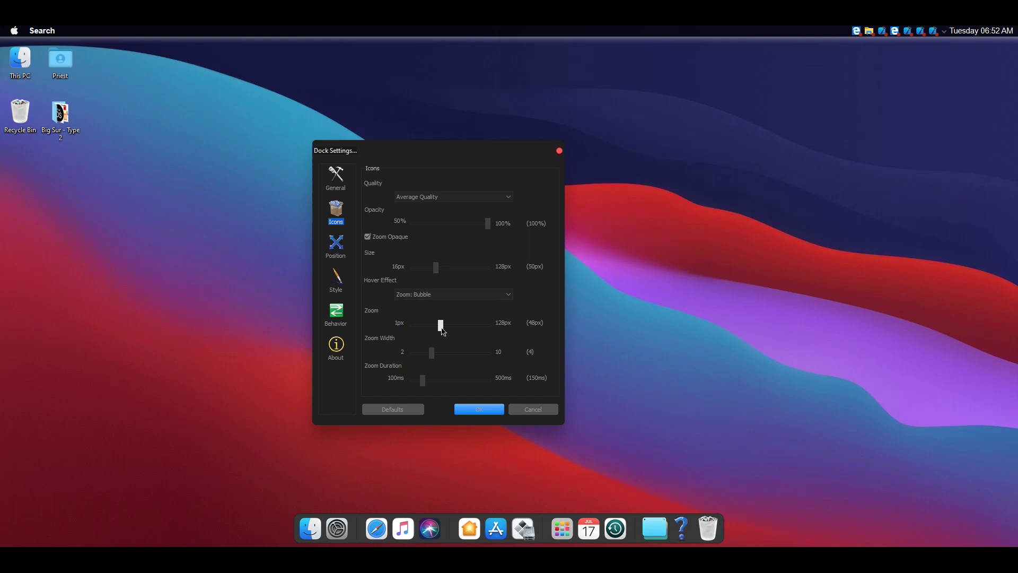
drag(439, 329, 422, 330)
drag(432, 353, 488, 352)
drag(422, 379, 488, 379)
- Open the dock's position settings and slightly increase its edge offset from the bottom of the screen
click(405, 239)
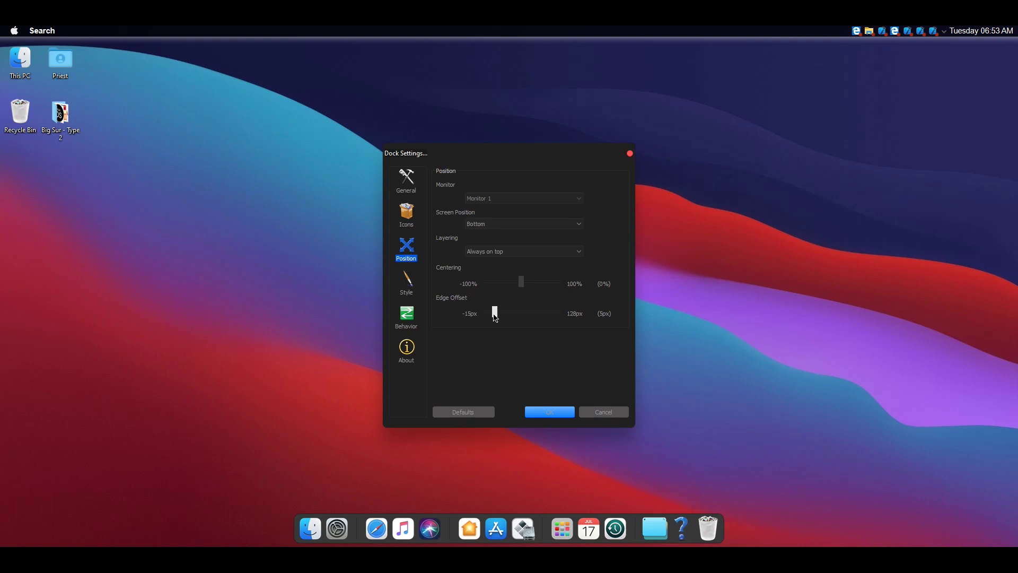
mouse_move(495, 317)
mouse_down()
mouse_move(531, 314)
mouse_move(502, 311)
mouse_up()
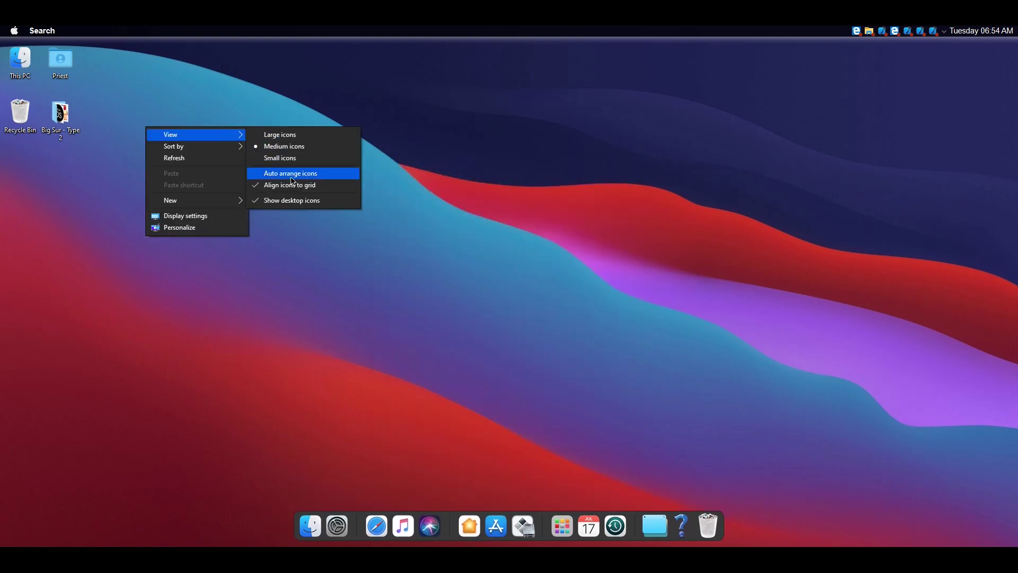
- Hide all desktop icons and toggle their display once more in the desktop's view options
click(286, 200)
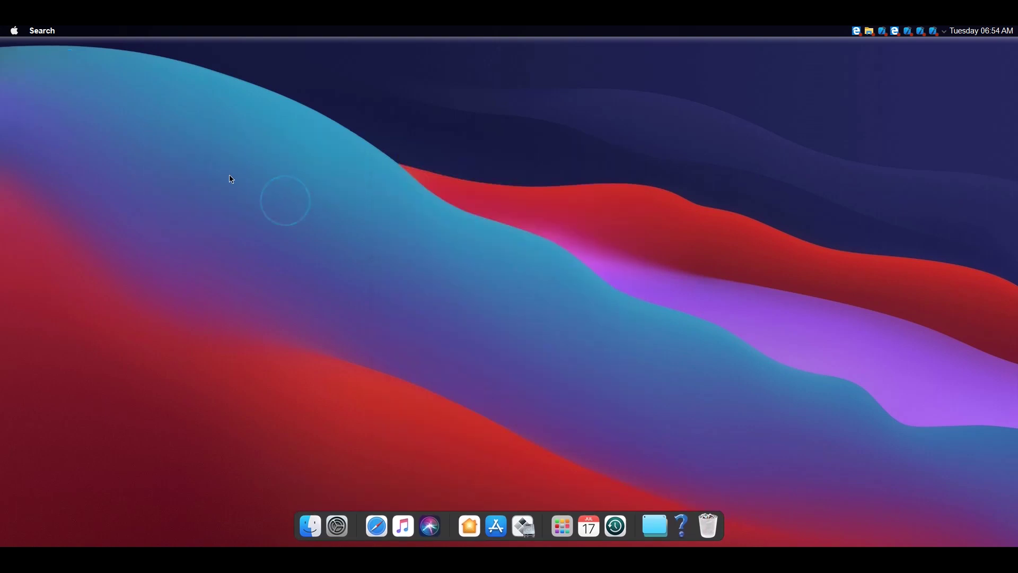
right_click(209, 158)
mouse_move(227, 161)
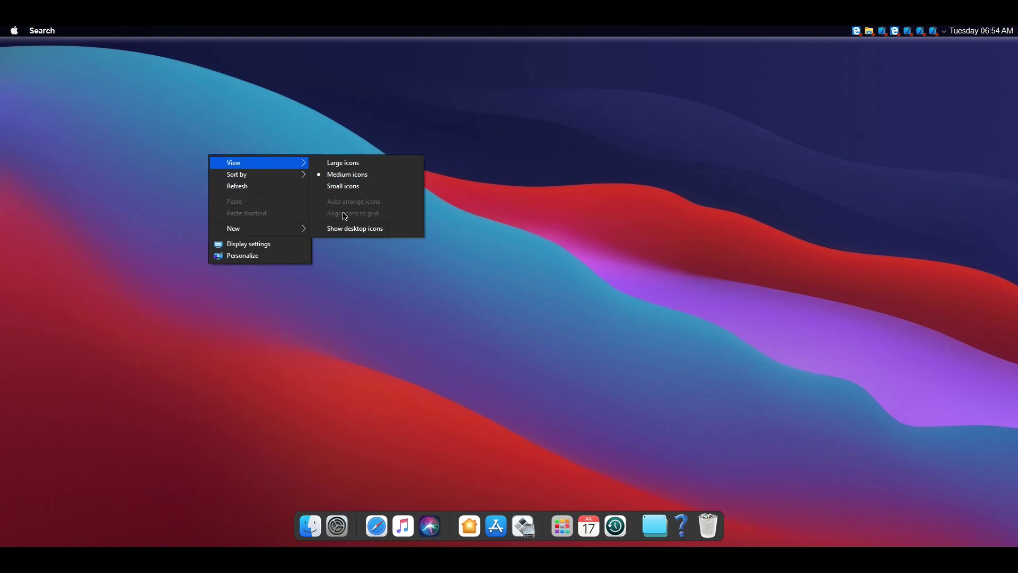
click(342, 229)
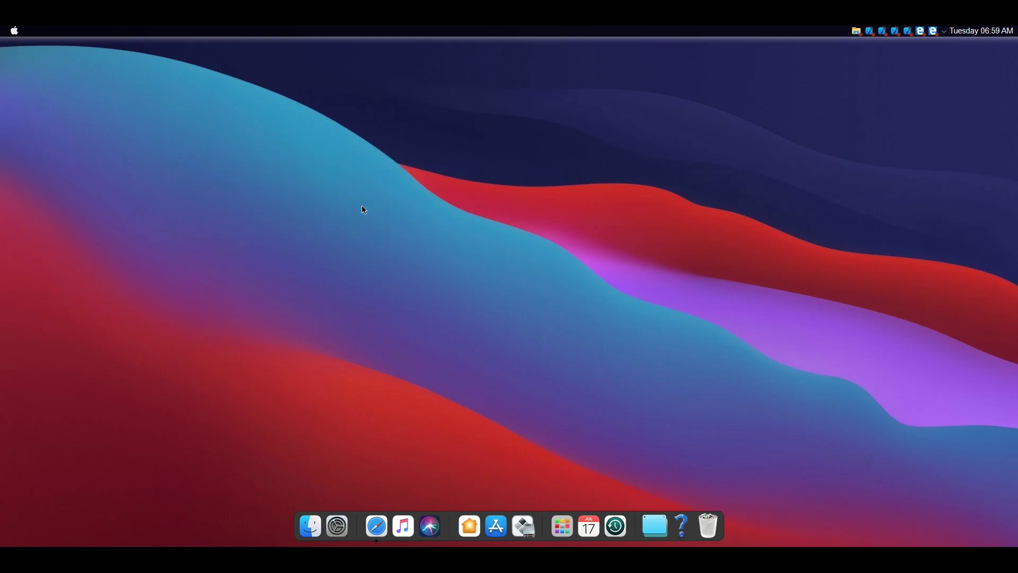